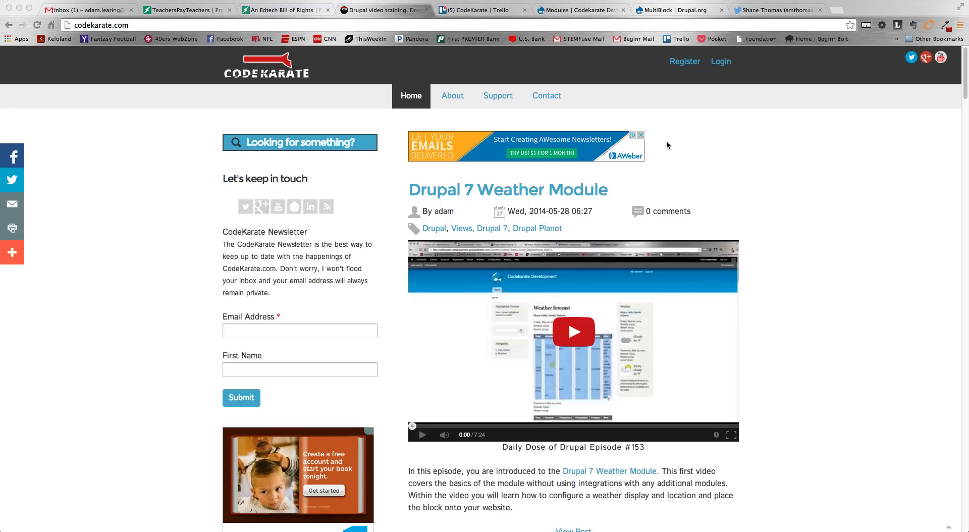
Look over the MultiBlock project page on Drupal.org, including its description and downloads
{"action": "left_click", "coordinate": [667, 11]}
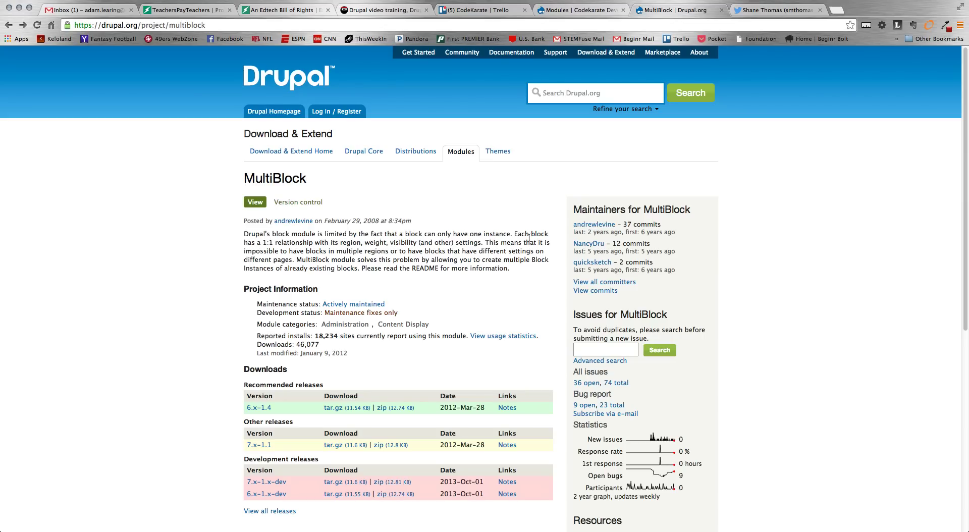
{"action": "scroll", "coordinate": [529, 238], "scroll_direction": "down", "scroll_amount": 4}
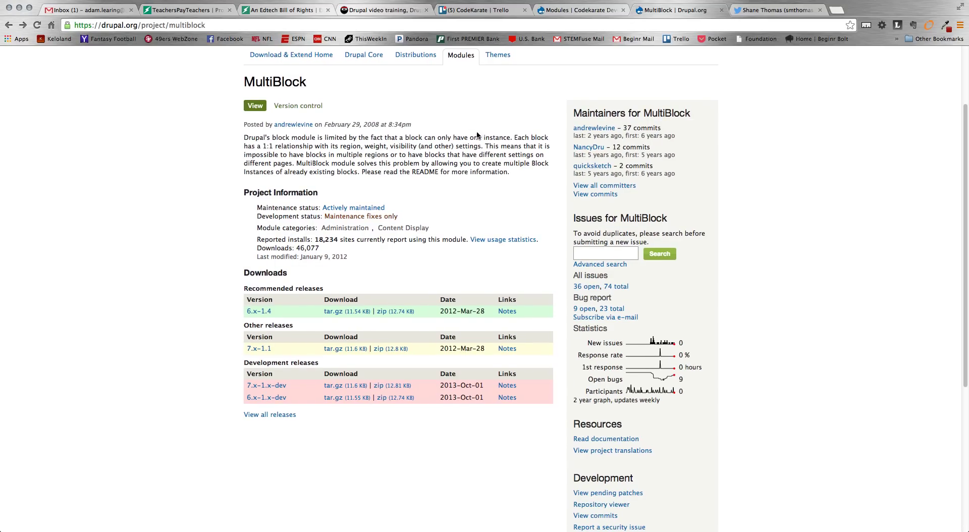
{"action": "scroll", "coordinate": [505, 161], "scroll_direction": "up", "scroll_amount": 1}
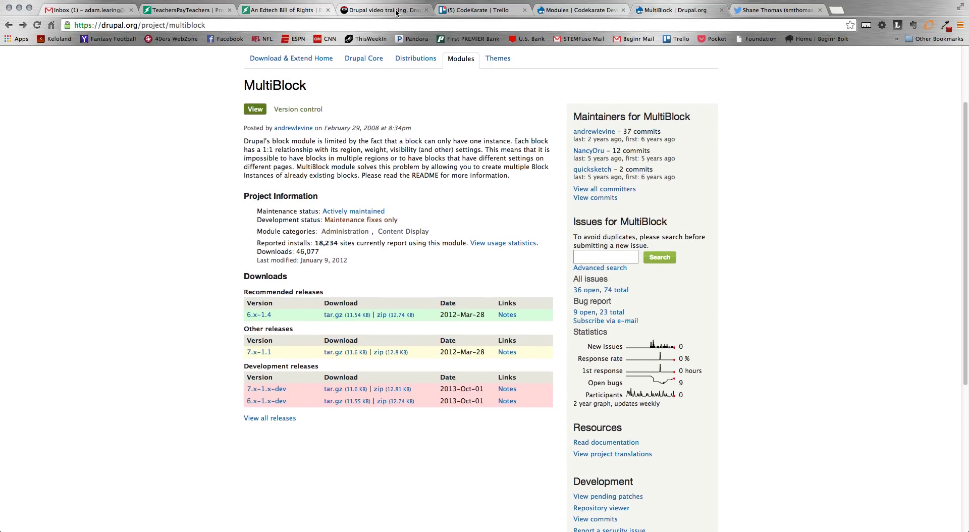
Browse the CodeKarate home page and the open Twitter profile, ending back on the CodeKarate home page
{"action": "left_click", "coordinate": [396, 12]}
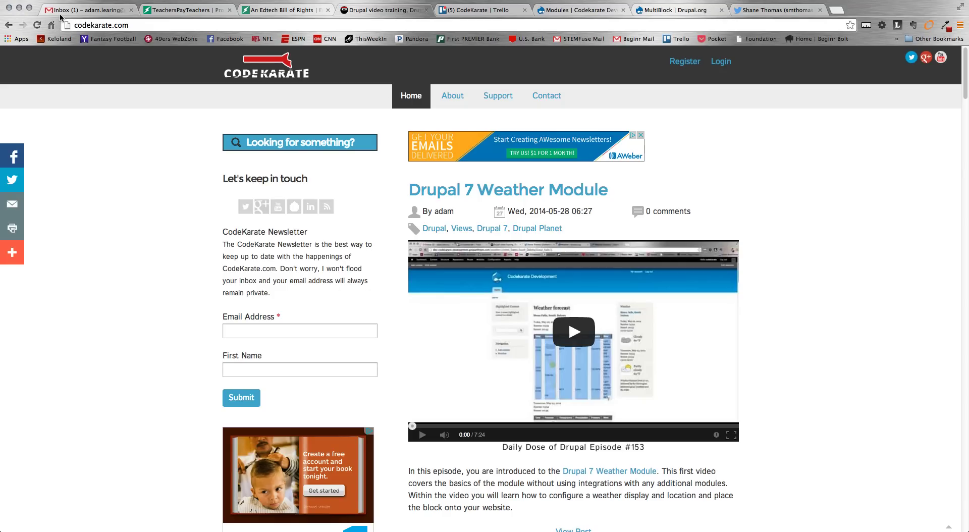
{"action": "scroll", "coordinate": [267, 278], "scroll_direction": "down", "scroll_amount": 3}
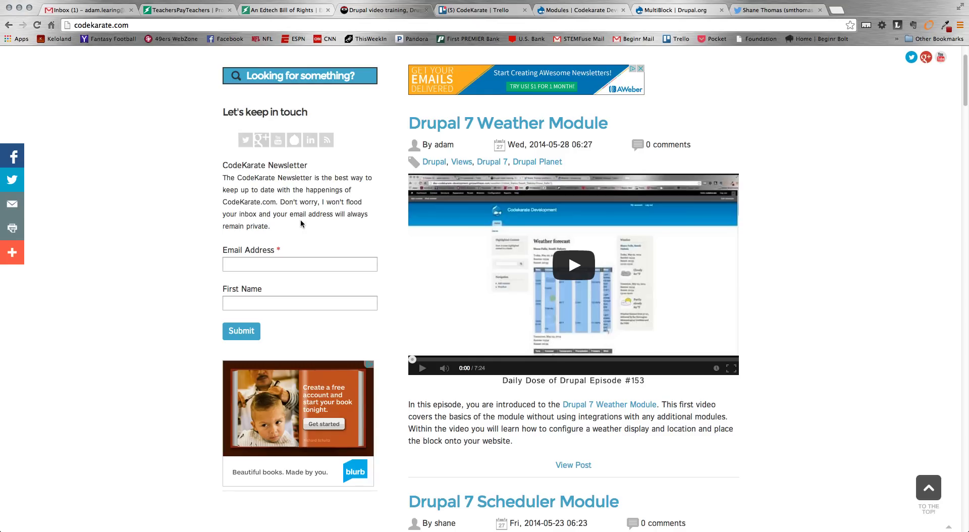
{"action": "scroll", "coordinate": [301, 224], "scroll_direction": "up", "scroll_amount": 3}
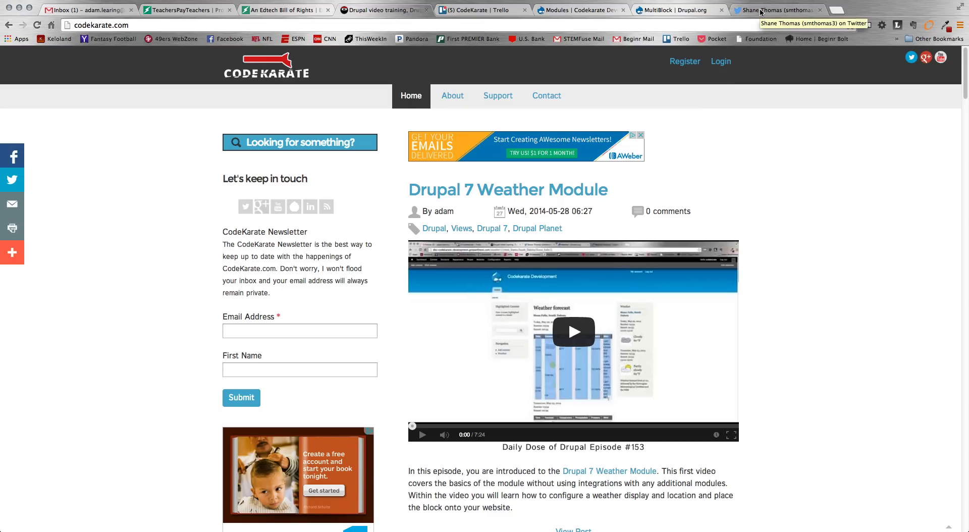
{"action": "left_click", "coordinate": [762, 12]}
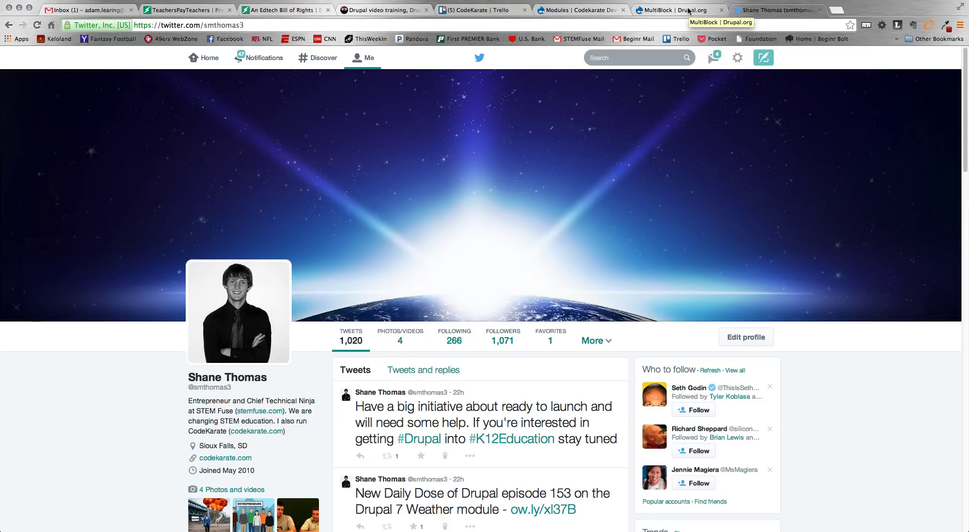
{"action": "left_click", "coordinate": [359, 12]}
{"action": "scroll", "coordinate": [354, 207], "scroll_direction": "down", "scroll_amount": 5}
{"action": "scroll", "coordinate": [354, 213], "scroll_direction": "up", "scroll_amount": 5}
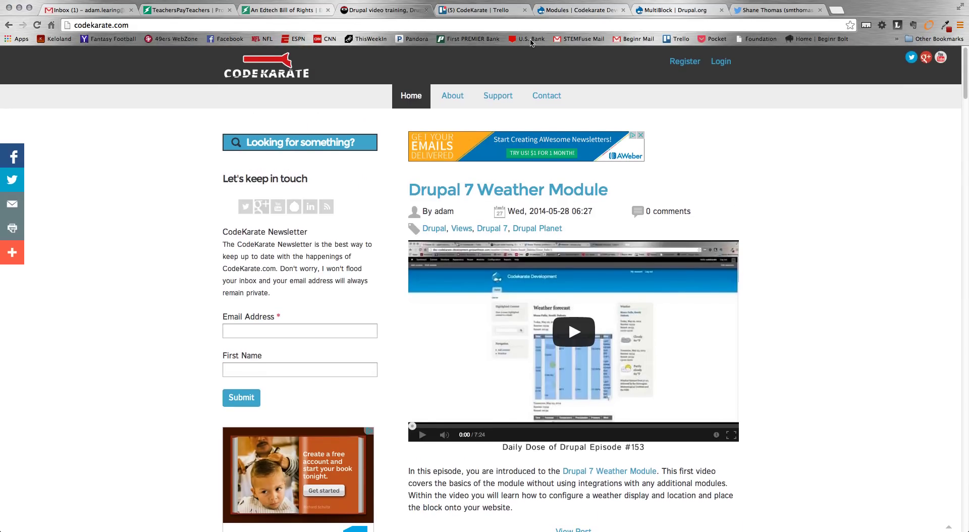
Return to the MultiBlock project page and review the module's purpose and its Drupal 6 and 7 releases
{"action": "left_click", "coordinate": [663, 11]}
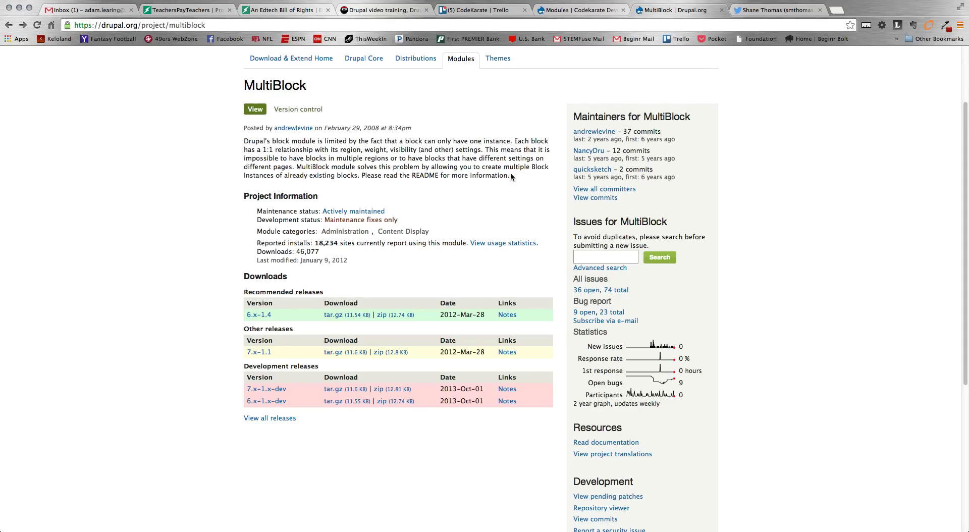
{"action": "scroll", "coordinate": [512, 176], "scroll_direction": "down", "scroll_amount": 1}
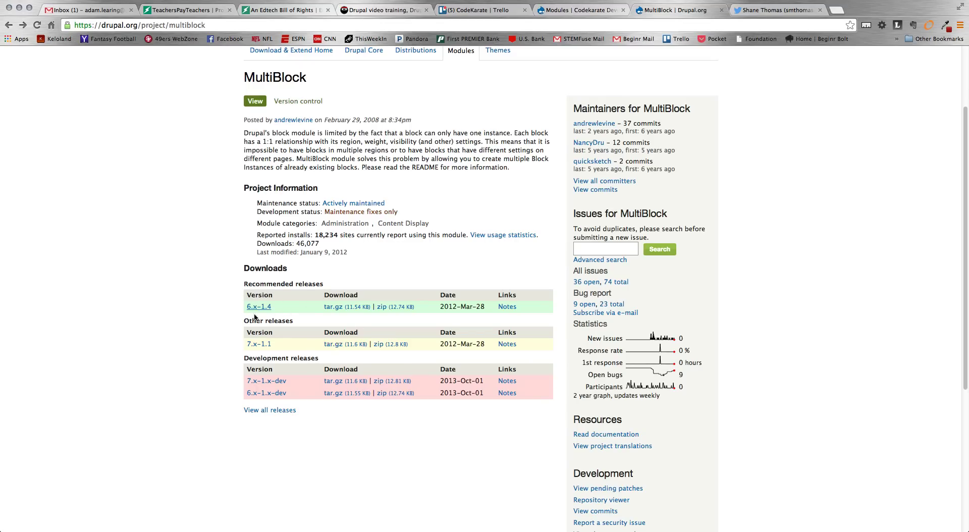
{"action": "scroll", "coordinate": [254, 317], "scroll_direction": "up", "scroll_amount": 5}
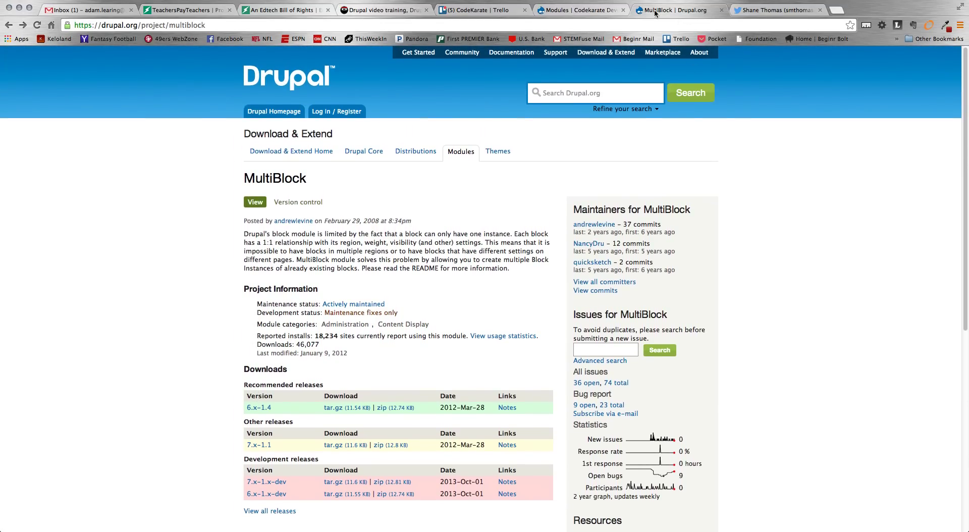
Enable the MultiBlock module on the Codekarate Development site and save the module configuration
{"action": "left_click", "coordinate": [553, 11]}
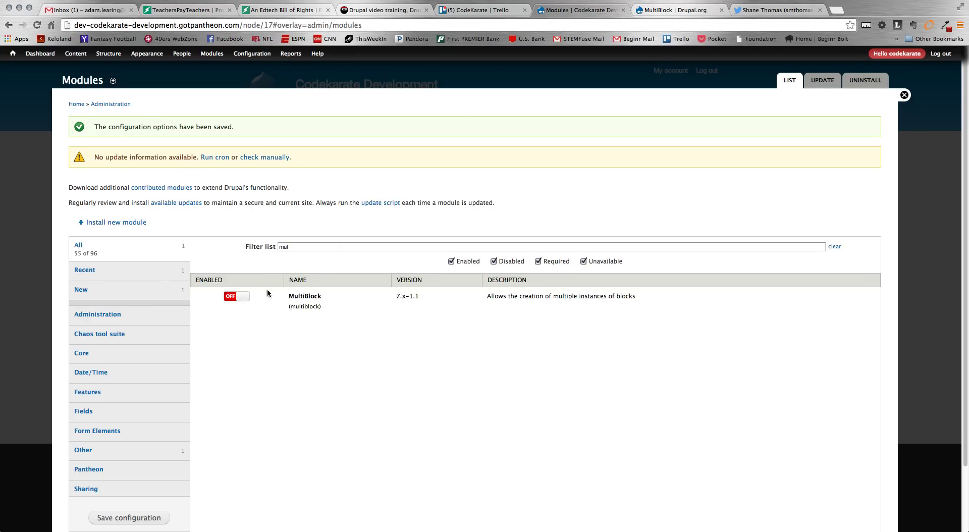
{"action": "scroll", "coordinate": [268, 320], "scroll_direction": "down", "scroll_amount": 1}
{"action": "scroll", "coordinate": [267, 319], "scroll_direction": "up", "scroll_amount": 1}
{"action": "left_click", "coordinate": [237, 296]}
{"action": "left_click", "coordinate": [152, 518]}
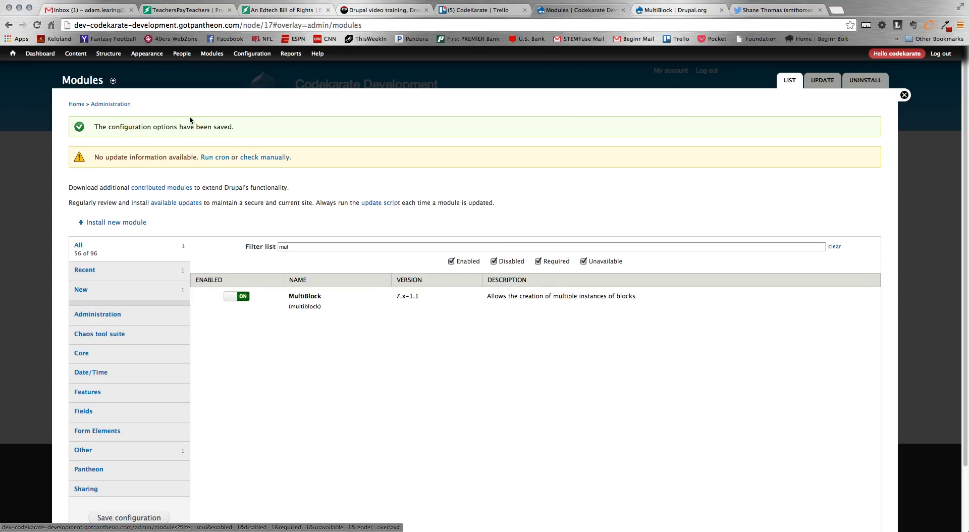
Open the block instances page and examine which block types can be chosen for a new instance
{"action": "mouse_move", "coordinate": [107, 55]}
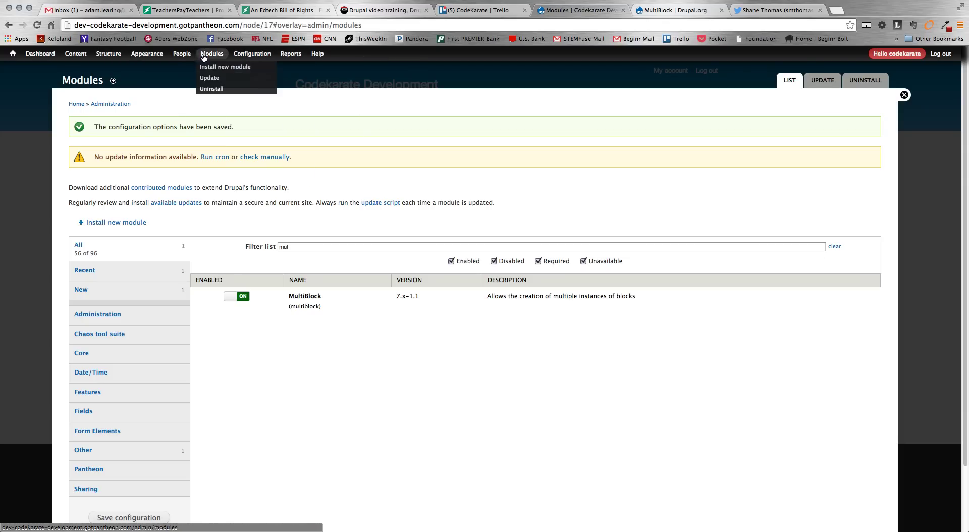
{"action": "left_click", "coordinate": [109, 54]}
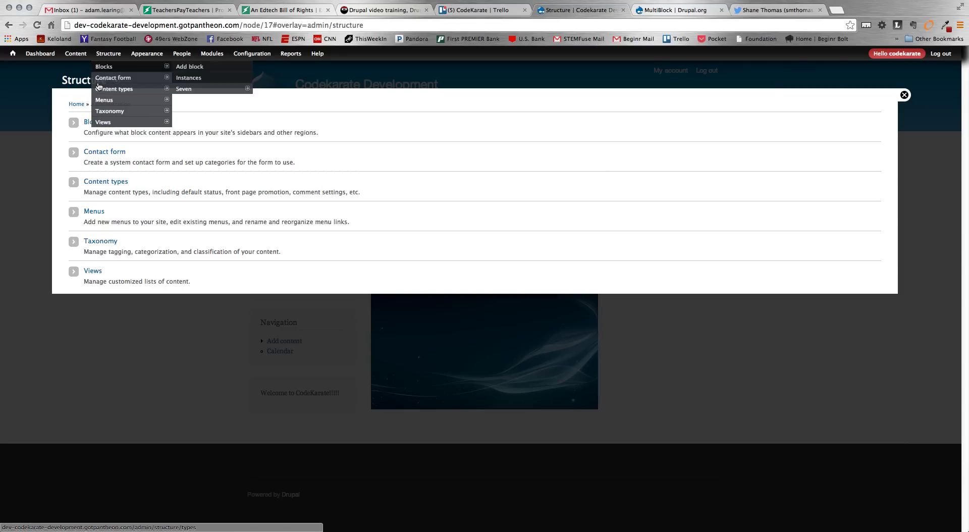
{"action": "left_click", "coordinate": [91, 123]}
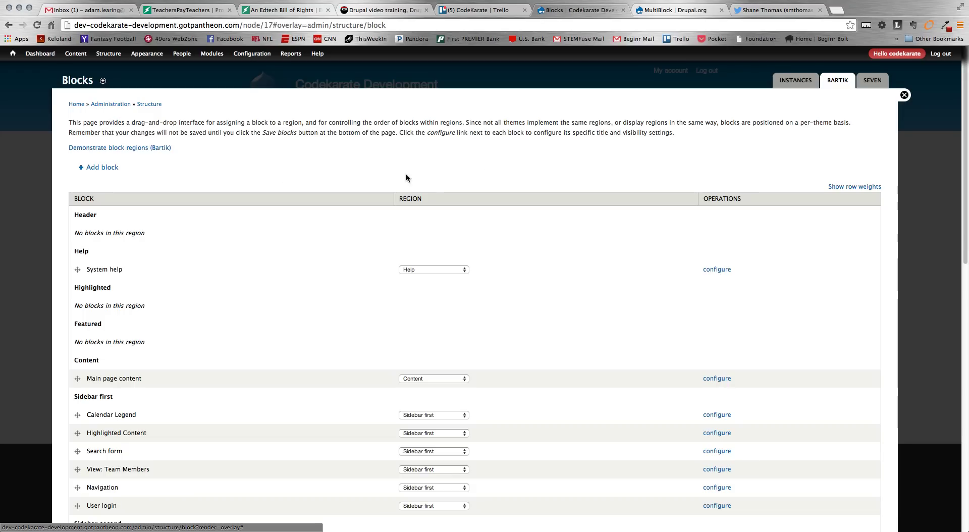
{"action": "left_click", "coordinate": [788, 85]}
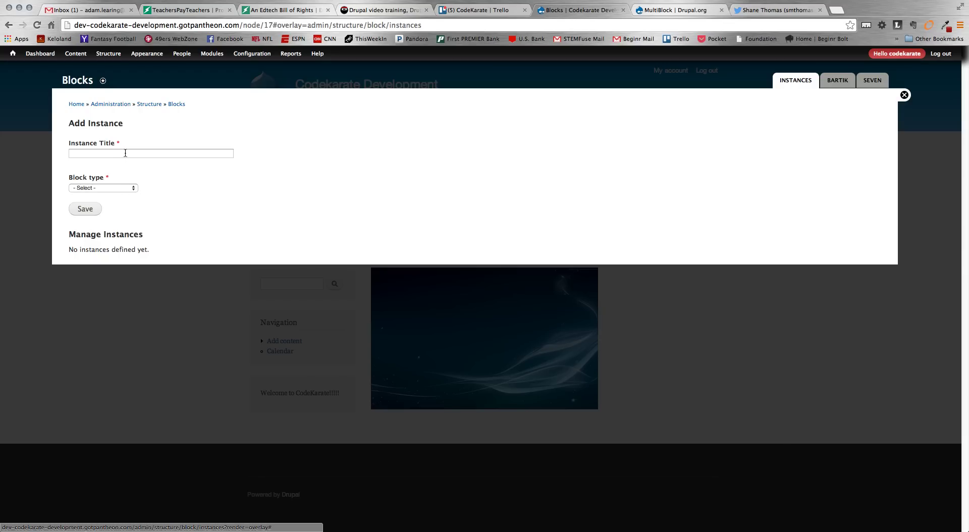
{"action": "left_click", "coordinate": [125, 153]}
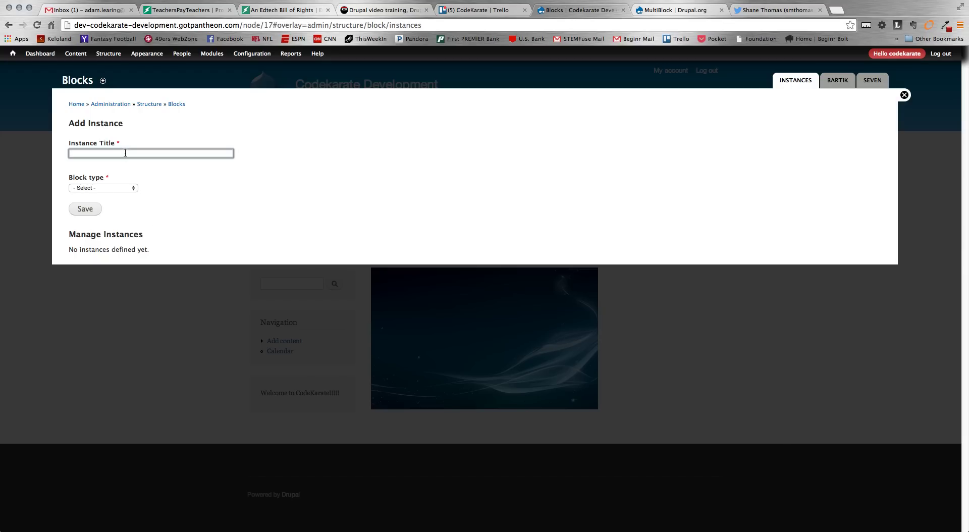
{"action": "left_click", "coordinate": [127, 190]}
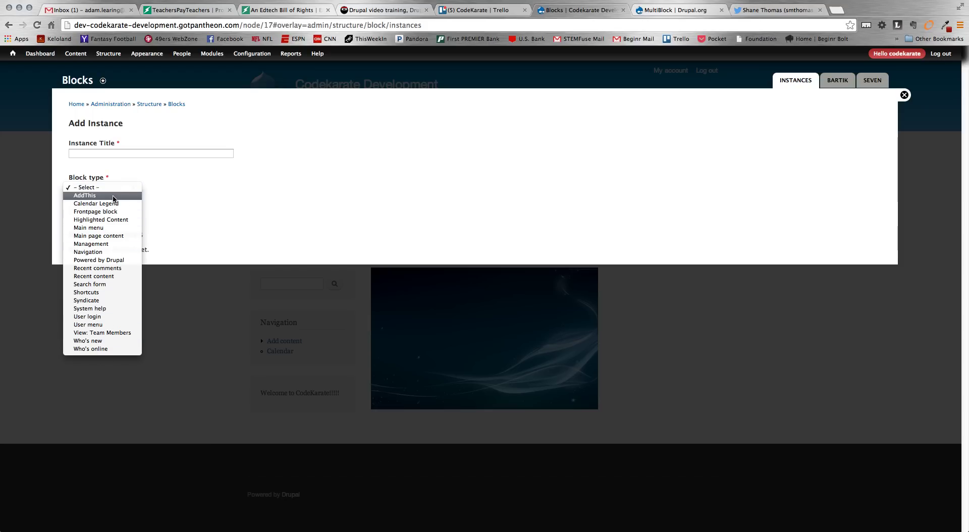
{"action": "left_click", "coordinate": [184, 200]}
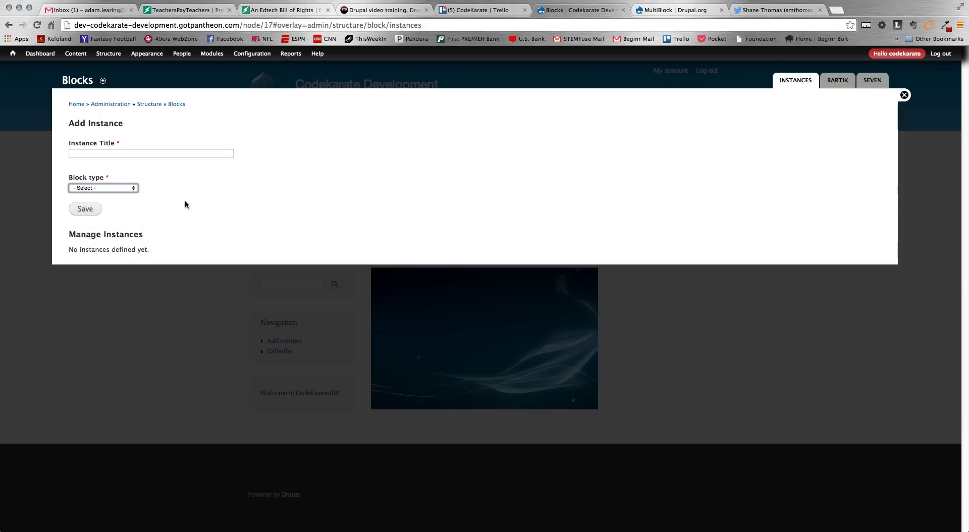
Start a new custom block with the description "Hello World" and the body "Welcome to Code Karate"
{"action": "left_click", "coordinate": [840, 83]}
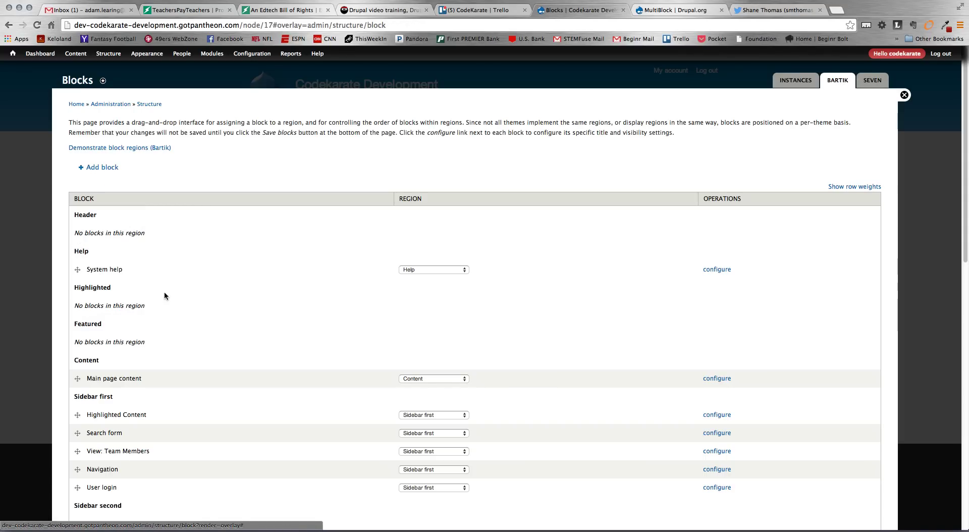
{"action": "scroll", "coordinate": [190, 264], "scroll_direction": "down", "scroll_amount": 1}
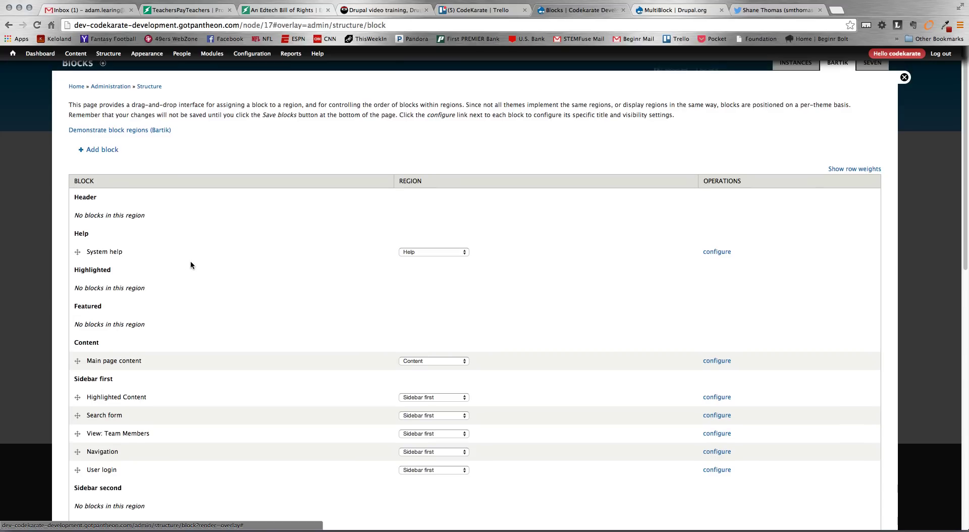
{"action": "left_click", "coordinate": [101, 150]}
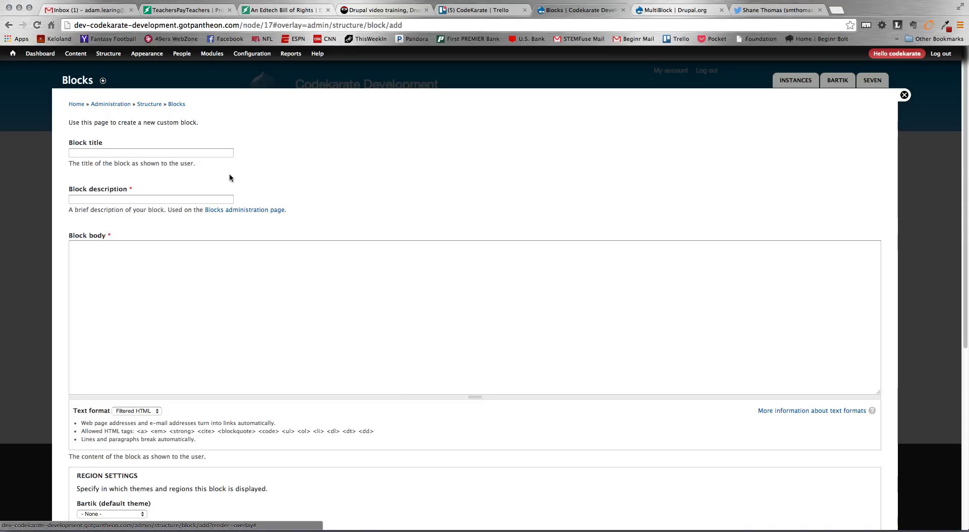
{"action": "left_click", "coordinate": [123, 199]}
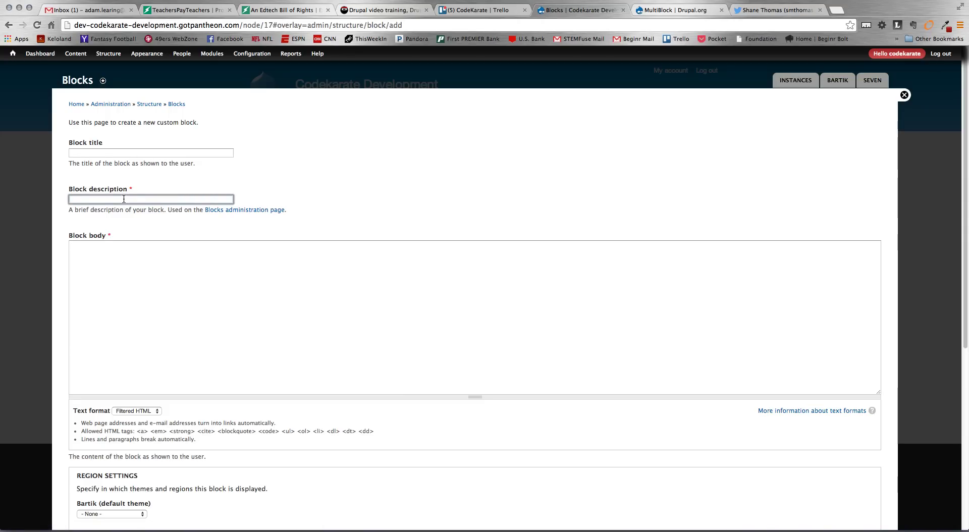
{"action": "type", "text": "Hello"}
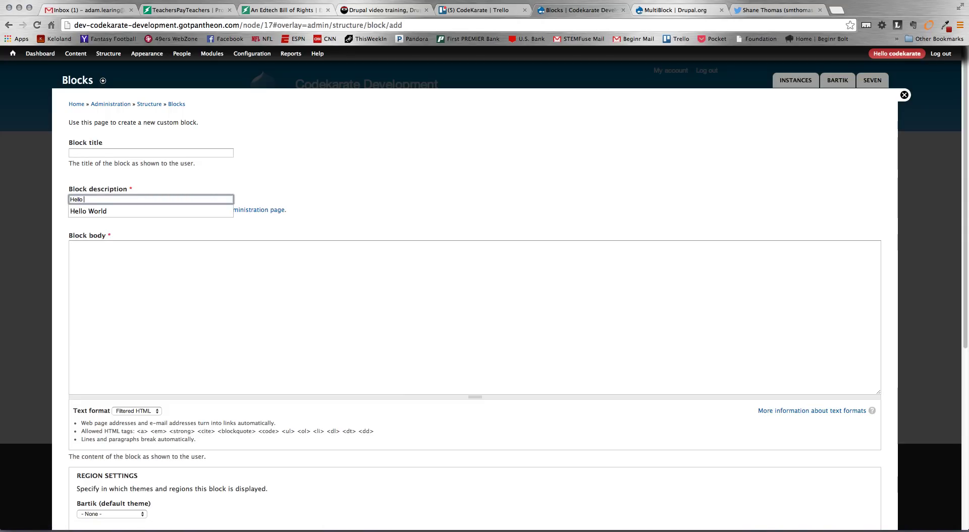
{"action": "key", "text": "Down"}
{"action": "key", "text": "Tab"}
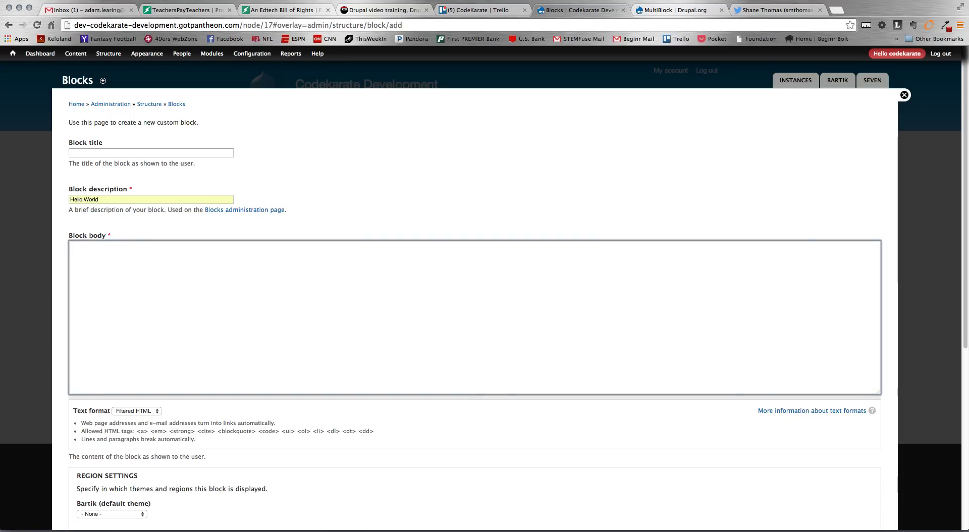
{"action": "type", "text": "Welcome to Code Karate"}
Assign the new block to the Sidebar first region of the Bartik theme and save it
{"action": "scroll", "coordinate": [132, 321], "scroll_direction": "down", "scroll_amount": 5}
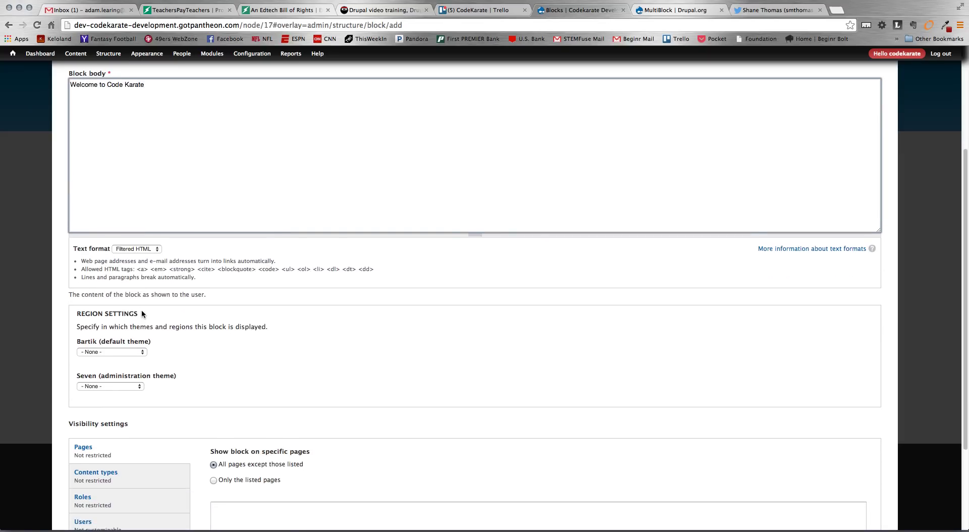
{"action": "left_click", "coordinate": [138, 349]}
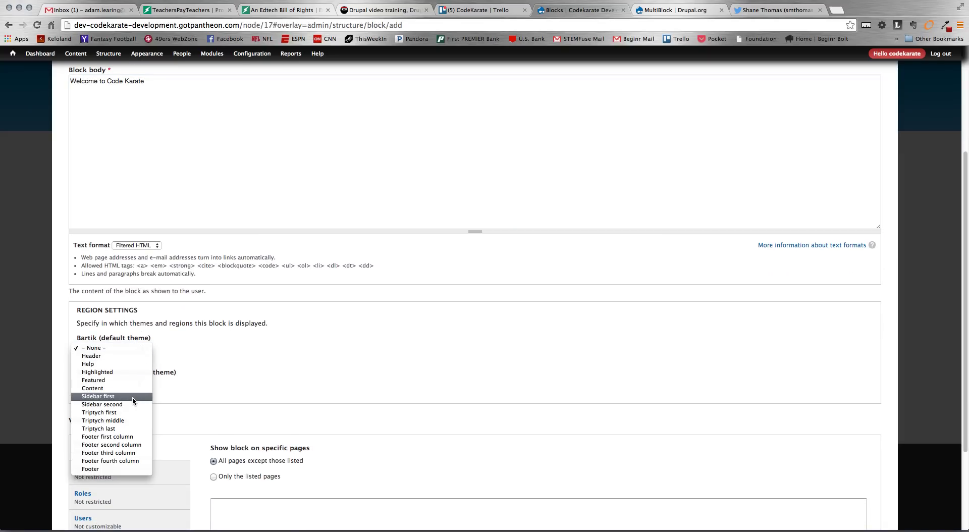
{"action": "left_click", "coordinate": [132, 397]}
{"action": "scroll", "coordinate": [228, 382], "scroll_direction": "up", "scroll_amount": 1}
{"action": "scroll", "coordinate": [229, 383], "scroll_direction": "down", "scroll_amount": 3}
{"action": "scroll", "coordinate": [149, 444], "scroll_direction": "down", "scroll_amount": 2}
{"action": "left_click", "coordinate": [98, 482]}
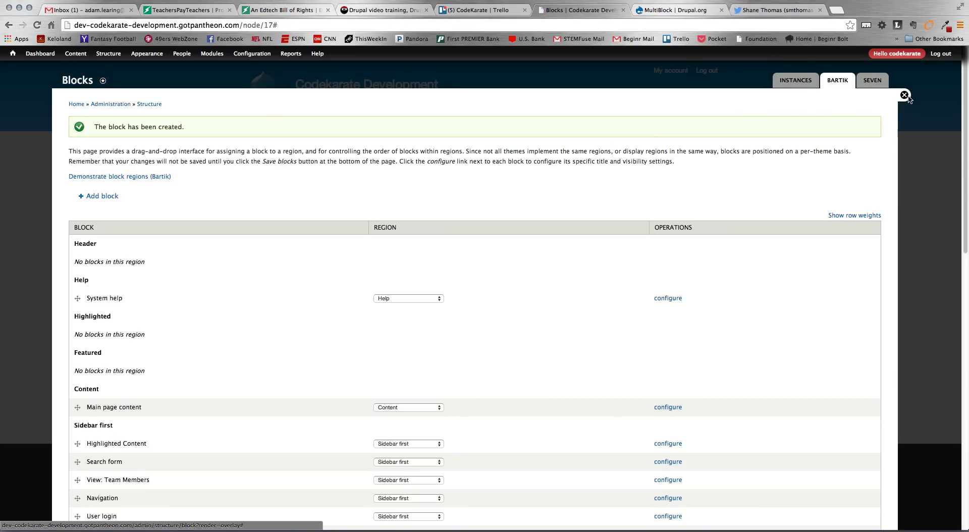
Close the block administration overlay and check the new welcome block in the testing page's sidebar
{"action": "left_click", "coordinate": [905, 95]}
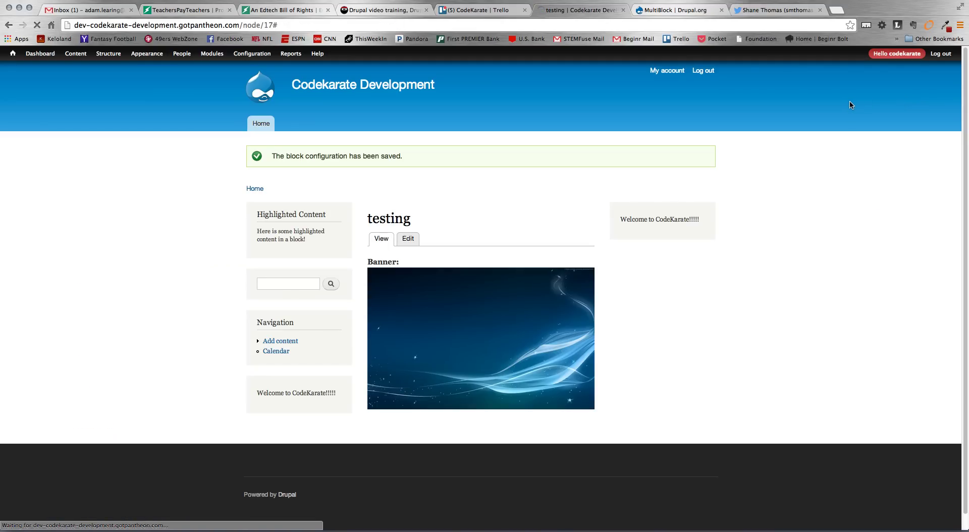
{"action": "mouse_move", "coordinate": [279, 380]}
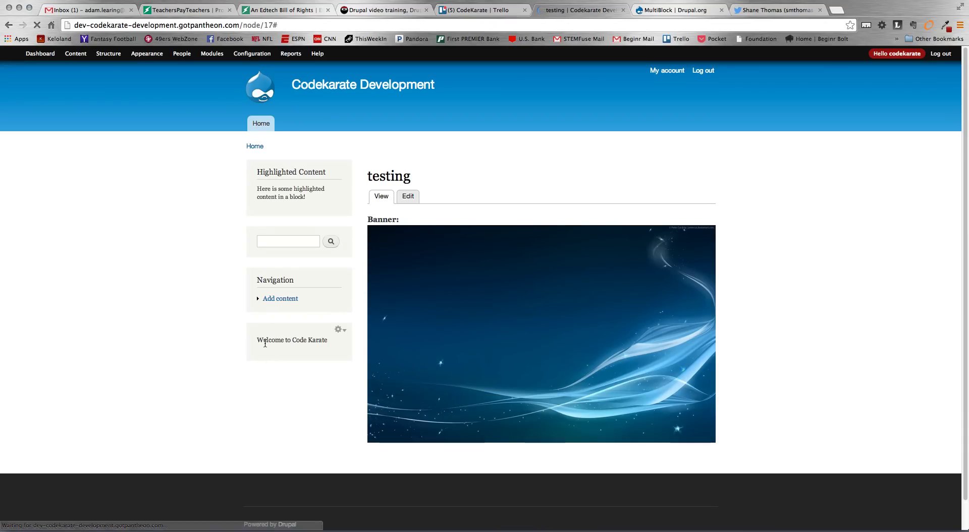
{"action": "left_click_drag", "start_coordinate": [255, 341], "coordinate": [325, 342]}
{"action": "left_click", "coordinate": [324, 353]}
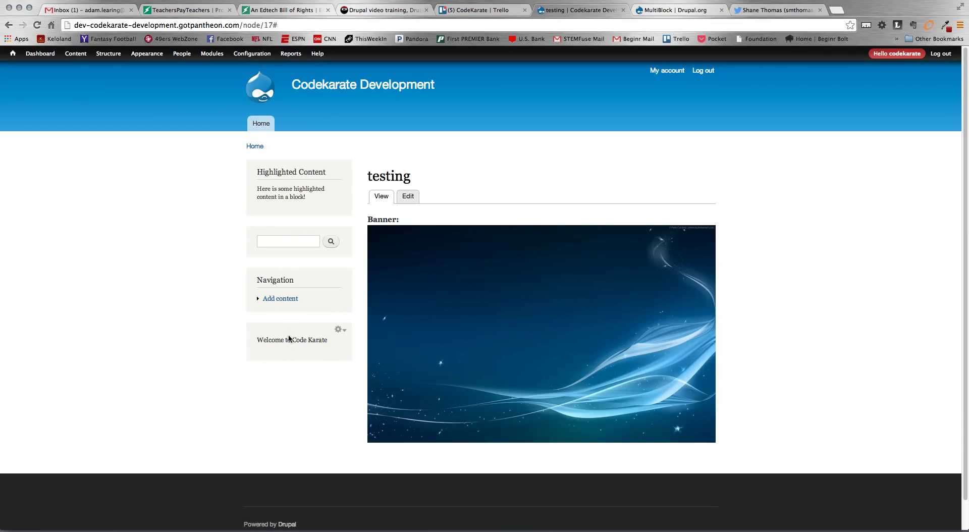
{"action": "scroll", "coordinate": [284, 367], "scroll_direction": "down", "scroll_amount": 1}
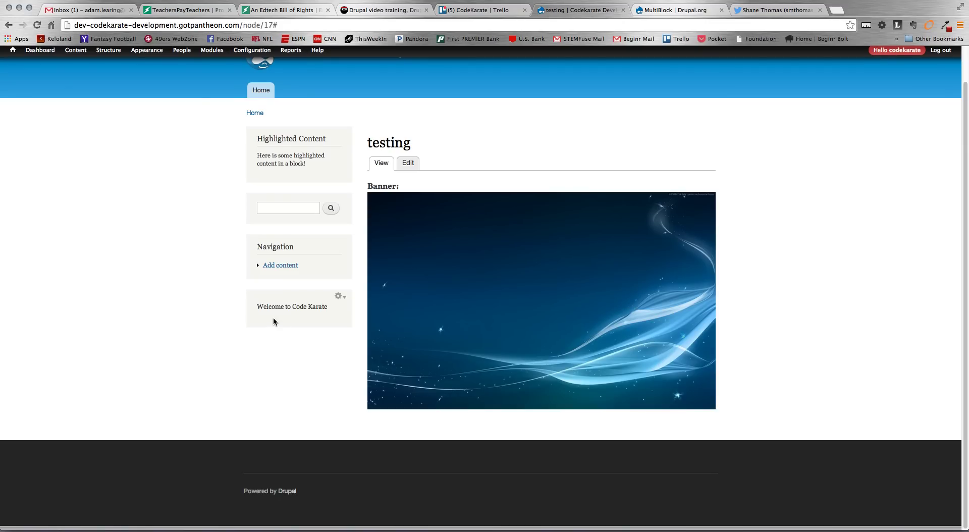
{"action": "mouse_move", "coordinate": [476, 516]}
{"action": "mouse_move", "coordinate": [324, 325]}
{"action": "scroll", "coordinate": [274, 310], "scroll_direction": "up", "scroll_amount": 1}
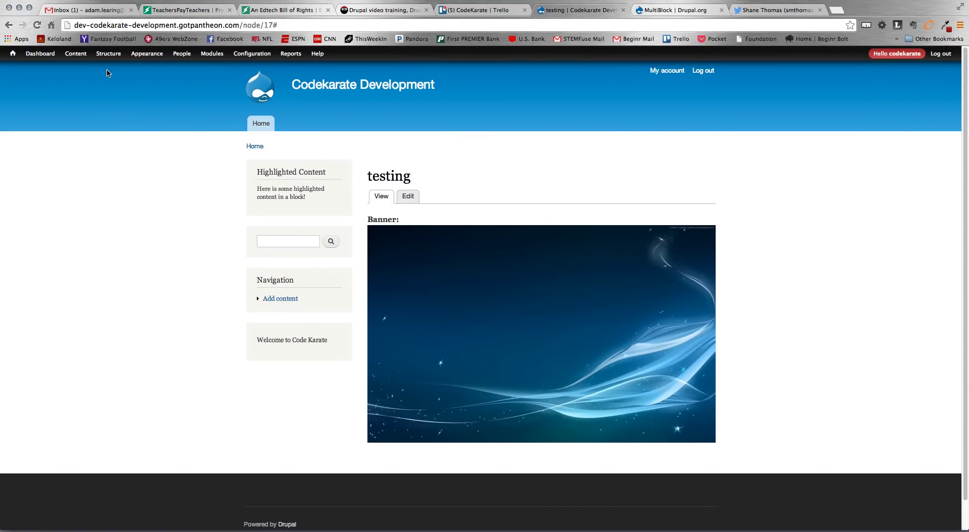
Create a block instance titled "Hello World 2" from the Hello World block type and save it
{"action": "mouse_move", "coordinate": [108, 54]}
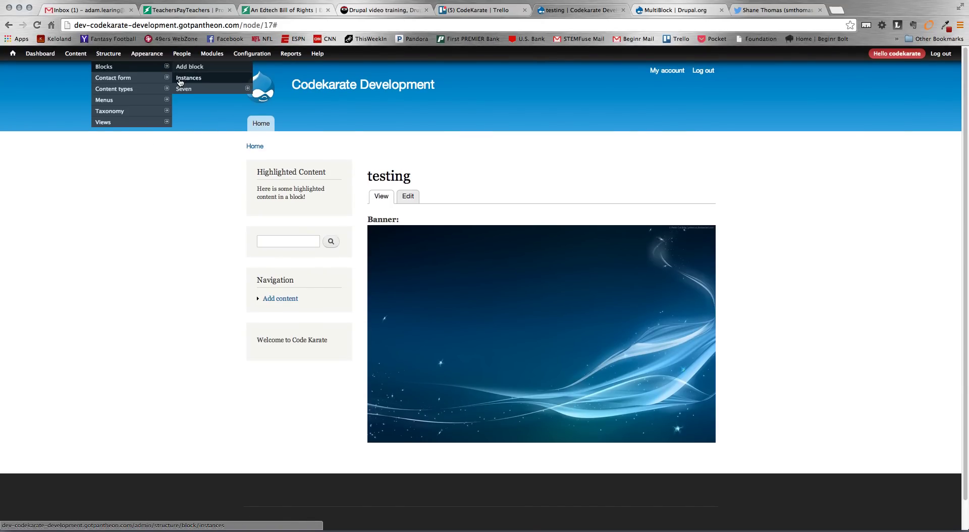
{"action": "left_click", "coordinate": [181, 78]}
{"action": "left_click", "coordinate": [95, 154]}
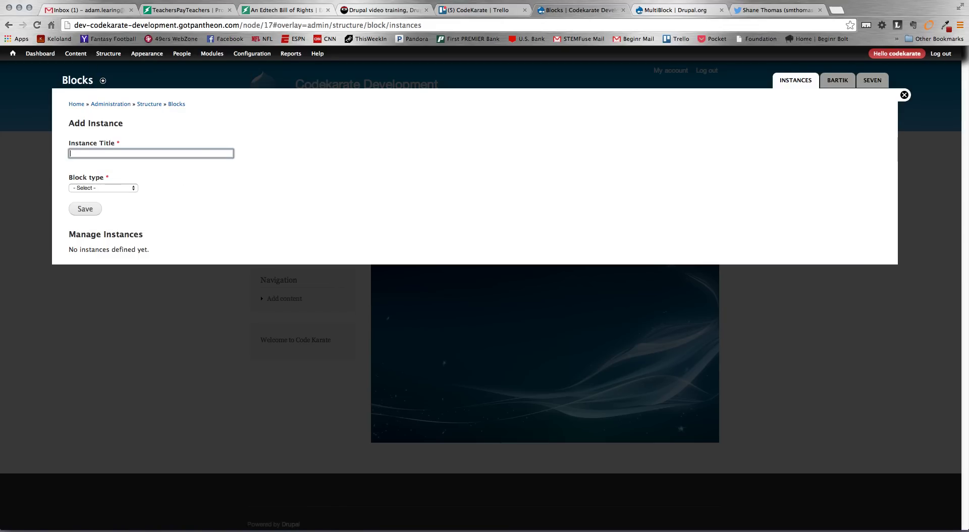
{"action": "type", "text": "Hello World 2"}
{"action": "left_click", "coordinate": [127, 190]}
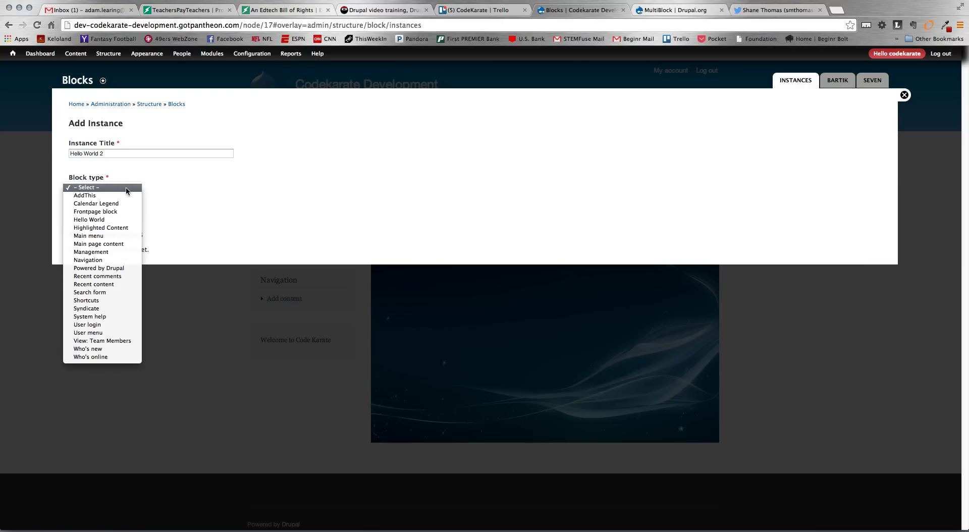
{"action": "left_click", "coordinate": [125, 220]}
{"action": "left_click", "coordinate": [85, 208]}
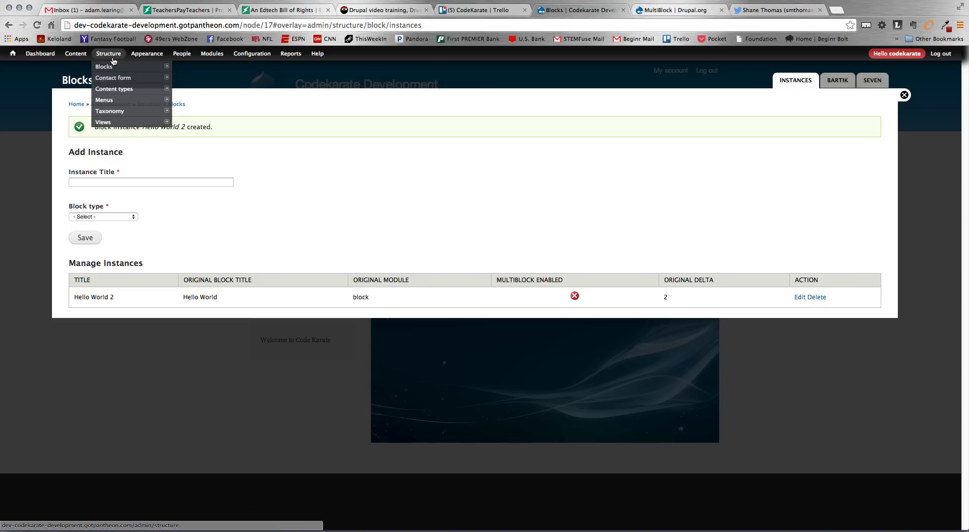
Move the Hello World 2 block into the Bartik theme's Footer first column region and save the block layout
{"action": "left_click", "coordinate": [837, 80]}
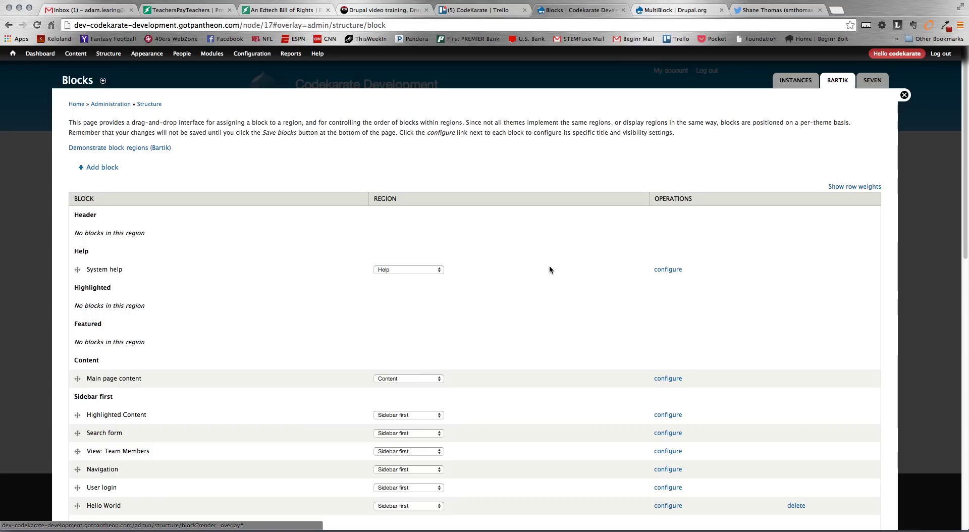
{"action": "scroll", "coordinate": [399, 230], "scroll_direction": "down", "scroll_amount": 15}
{"action": "scroll", "coordinate": [398, 231], "scroll_direction": "down", "scroll_amount": 2}
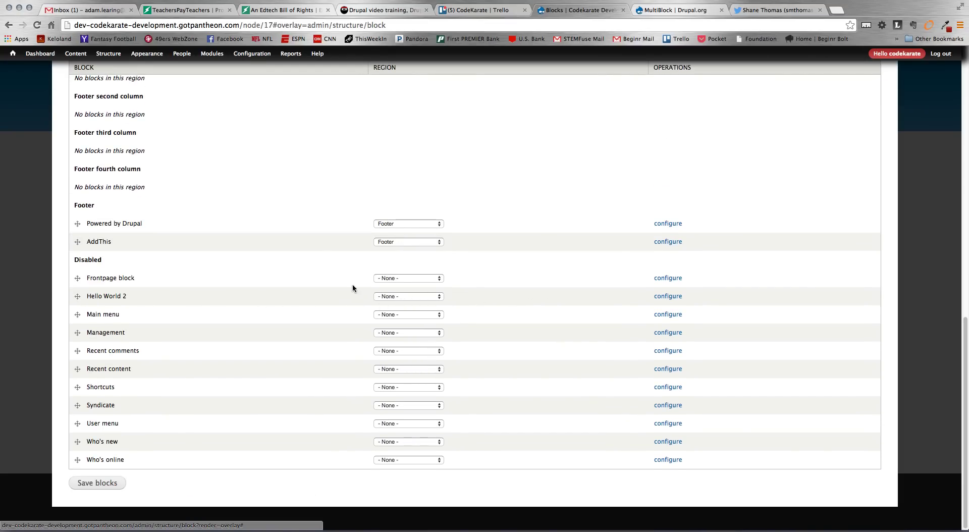
{"action": "scroll", "coordinate": [262, 277], "scroll_direction": "up", "scroll_amount": 6}
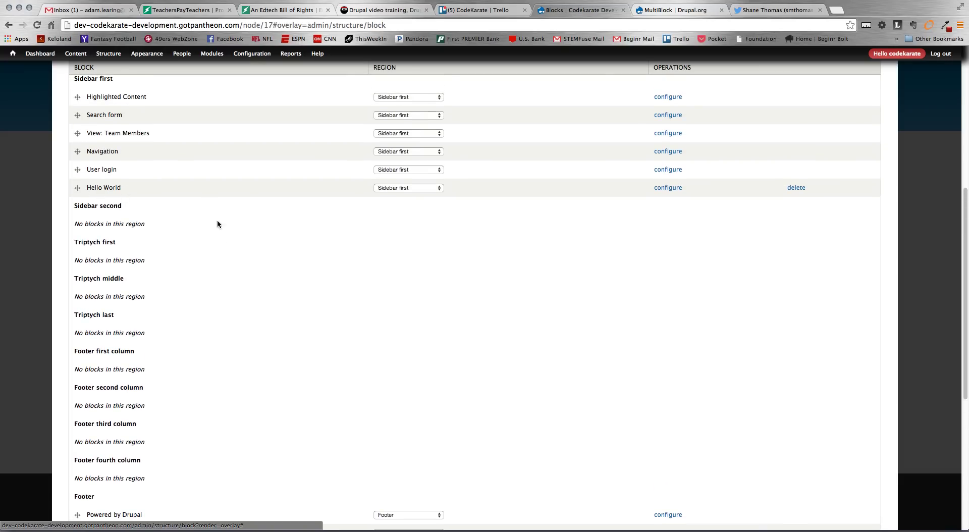
{"action": "scroll", "coordinate": [252, 280], "scroll_direction": "down", "scroll_amount": 4}
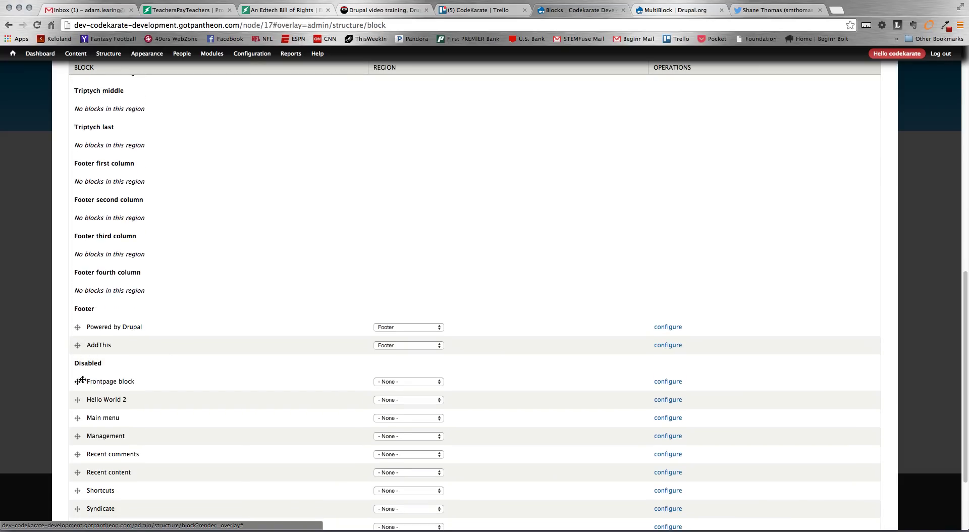
{"action": "left_click_drag", "start_coordinate": [77, 399], "coordinate": [87, 174]}
{"action": "scroll", "coordinate": [234, 288], "scroll_direction": "down", "scroll_amount": 5}
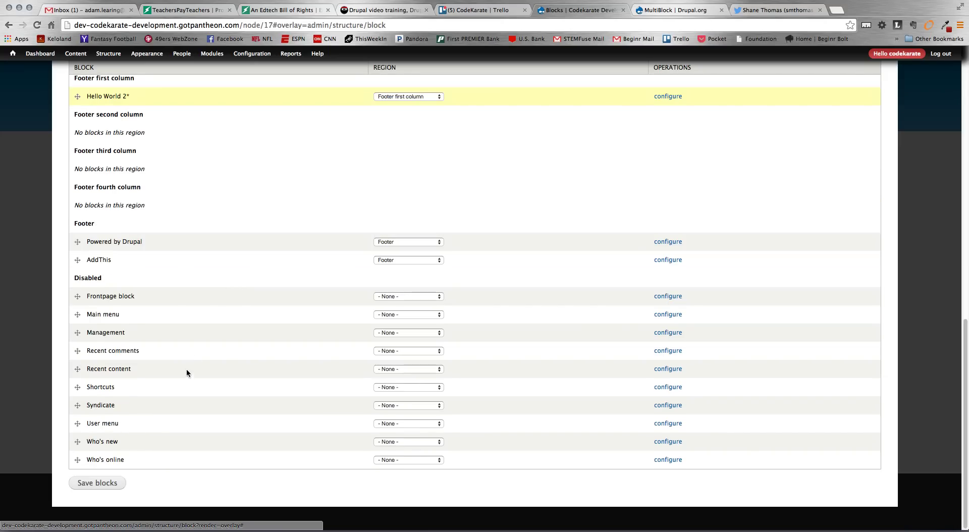
{"action": "left_click", "coordinate": [97, 485]}
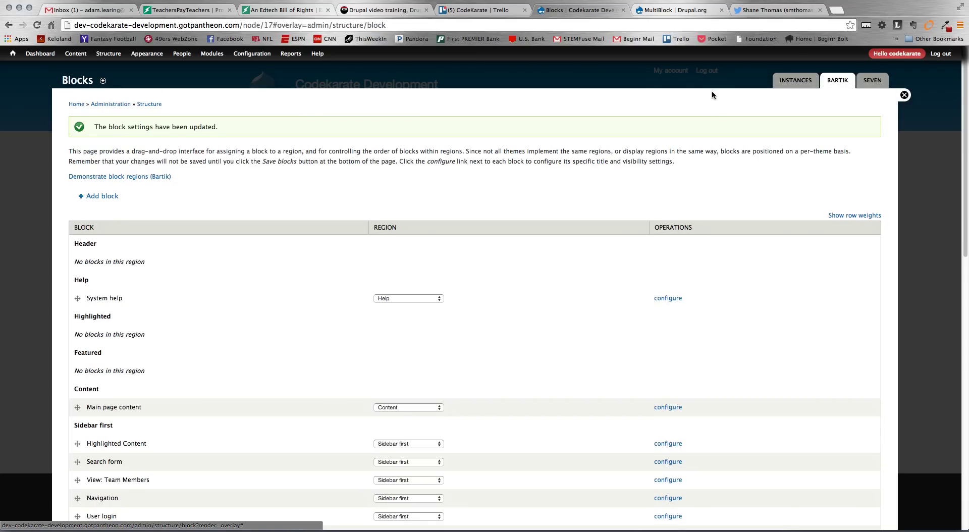
Close the block administration overlay and compare the welcome text in the testing page's sidebar and footer
{"action": "left_click", "coordinate": [904, 95]}
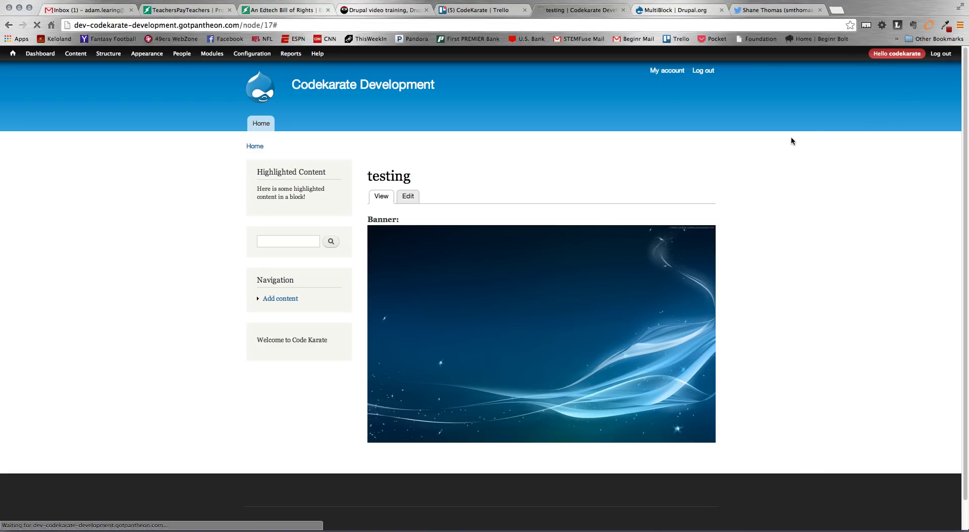
{"action": "scroll", "coordinate": [792, 141], "scroll_direction": "down", "scroll_amount": 2}
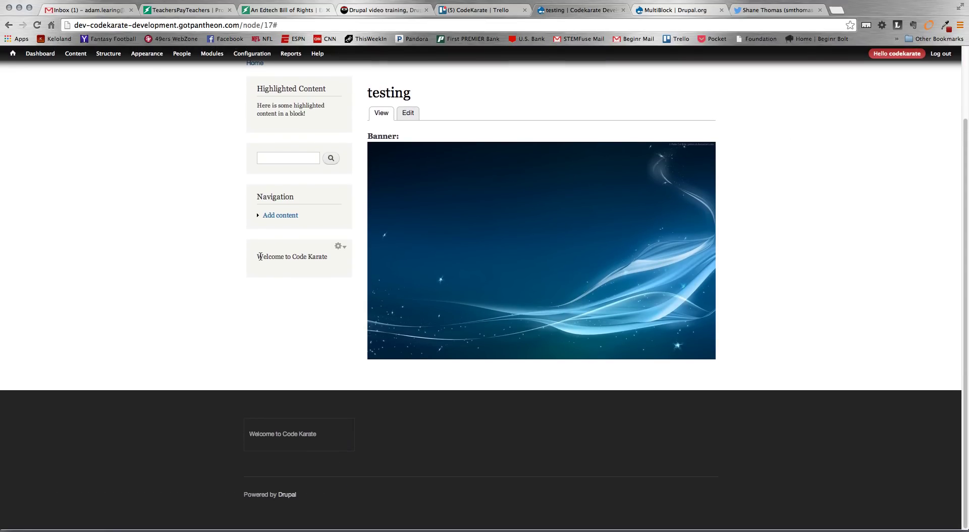
{"action": "left_click_drag", "start_coordinate": [260, 257], "coordinate": [319, 257]}
{"action": "left_click_drag", "start_coordinate": [255, 435], "coordinate": [303, 435]}
Configure the sidebar's Hello World block so its body reads "Welcome to Code Karate!!!!!!" and save it
{"action": "left_click", "coordinate": [339, 250]}
{"action": "left_click", "coordinate": [339, 256]}
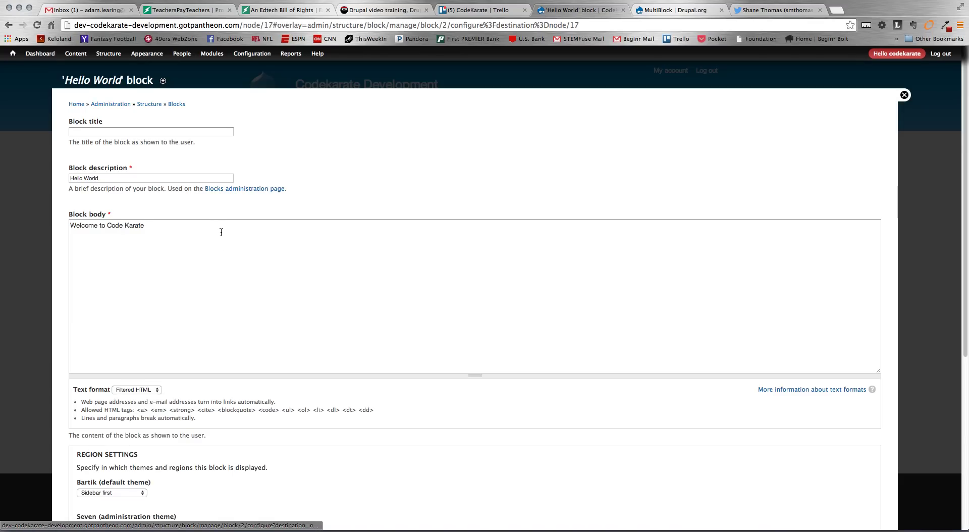
{"action": "left_click", "coordinate": [221, 232]}
{"action": "type", "text": "!!!!!!"}
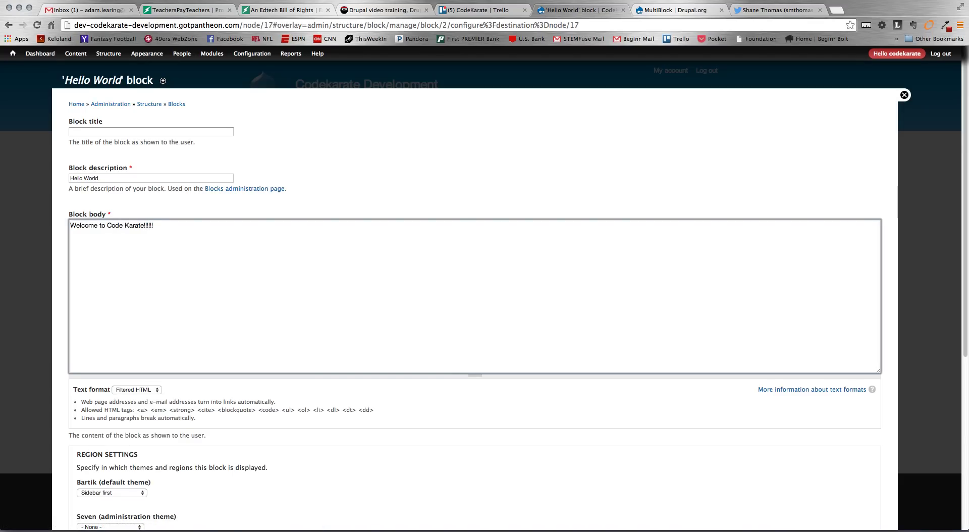
{"action": "scroll", "coordinate": [332, 363], "scroll_direction": "down", "scroll_amount": 5}
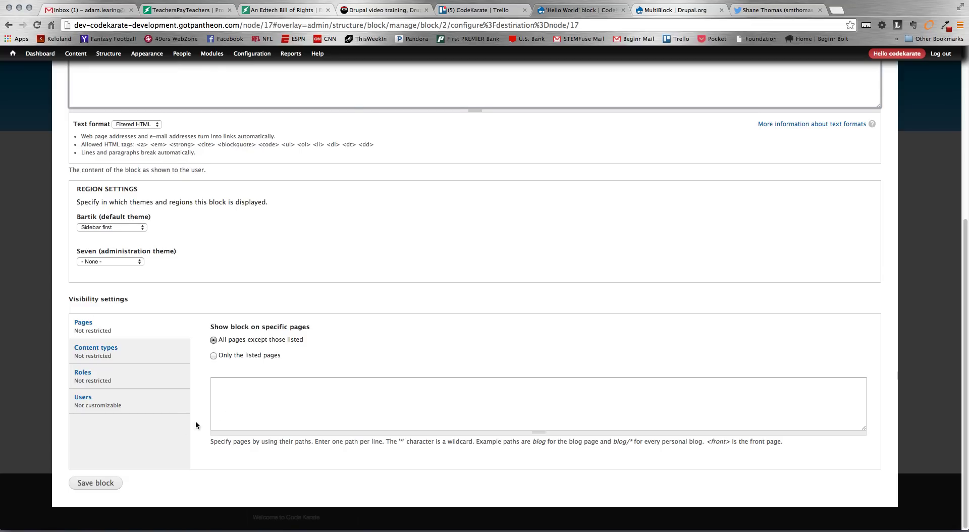
{"action": "left_click", "coordinate": [112, 484]}
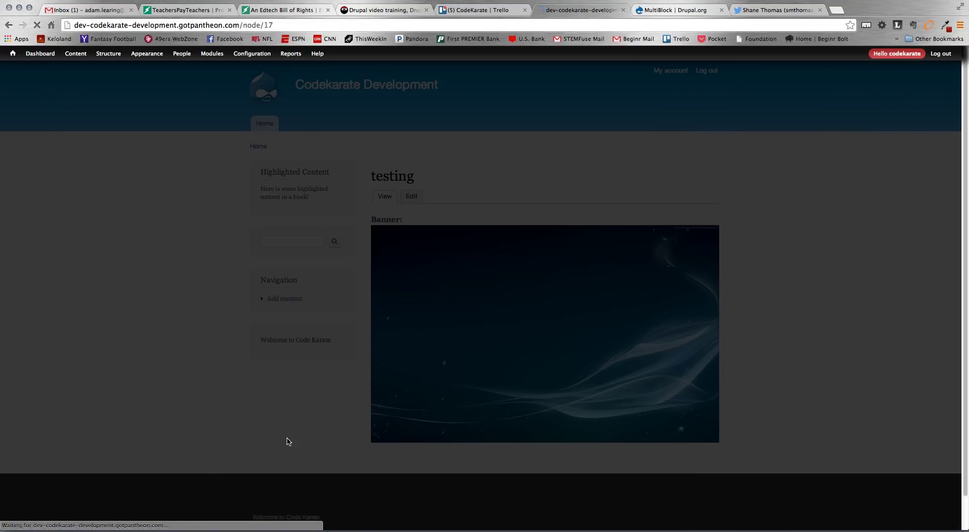
Examine the testing page to compare the edited welcome text in the sidebar block and its footer instance
{"action": "scroll", "coordinate": [232, 419], "scroll_direction": "down", "scroll_amount": 3}
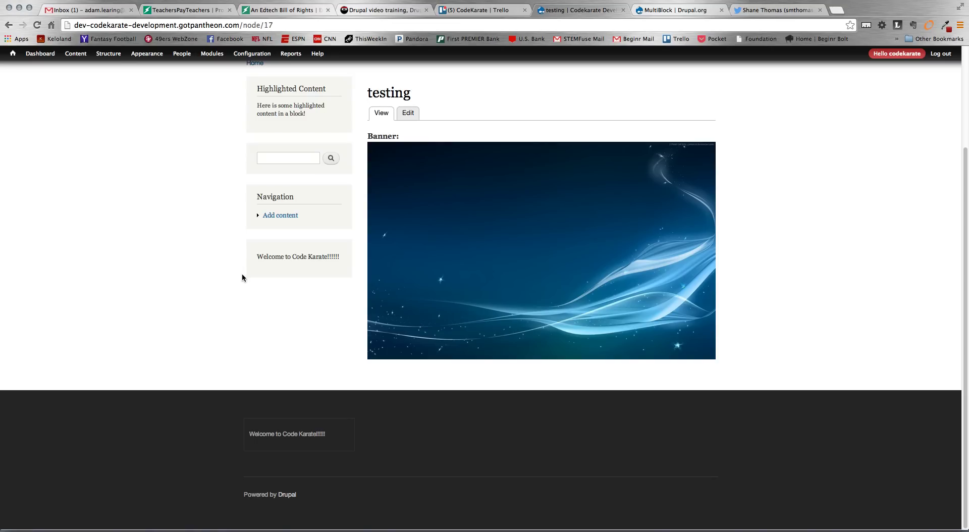
{"action": "scroll", "coordinate": [244, 268], "scroll_direction": "up", "scroll_amount": 3}
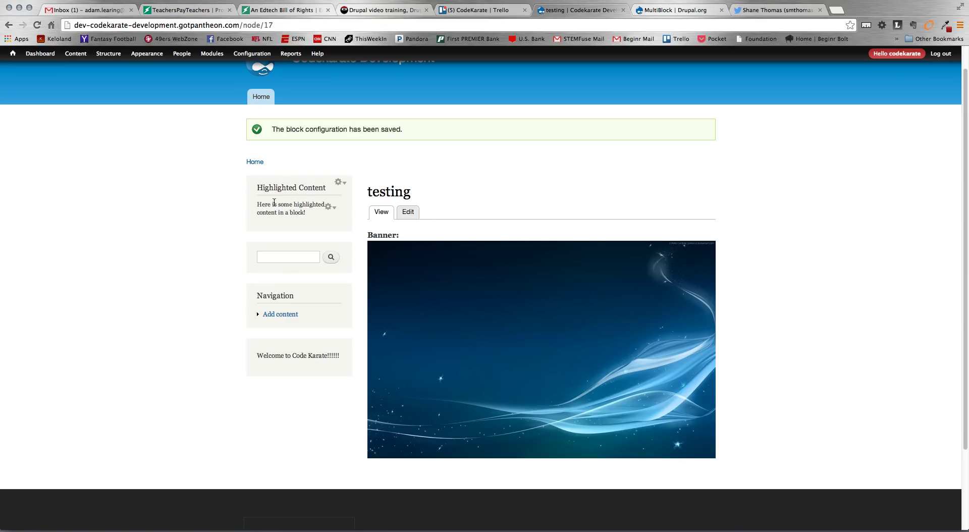
{"action": "scroll", "coordinate": [274, 202], "scroll_direction": "down", "scroll_amount": 3}
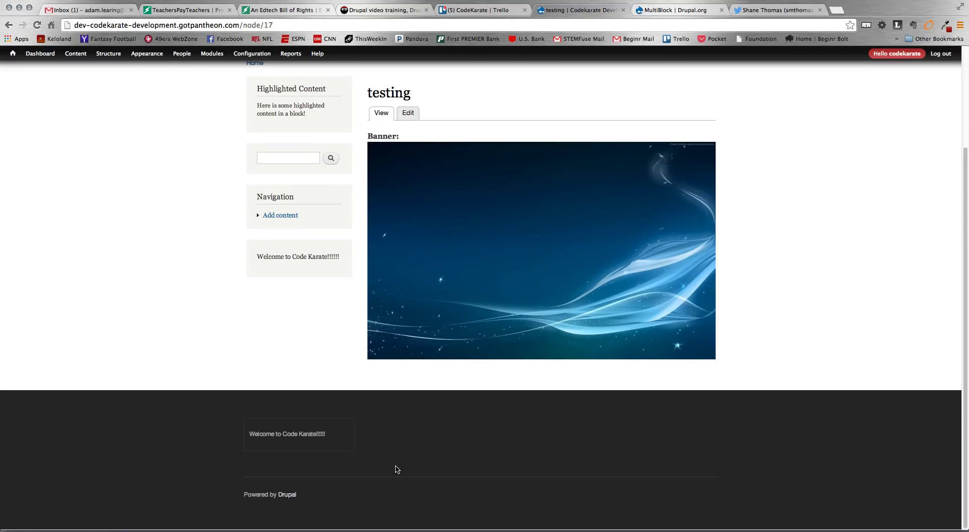
{"action": "mouse_move", "coordinate": [309, 437]}
{"action": "scroll", "coordinate": [309, 436], "scroll_direction": "up", "scroll_amount": 2}
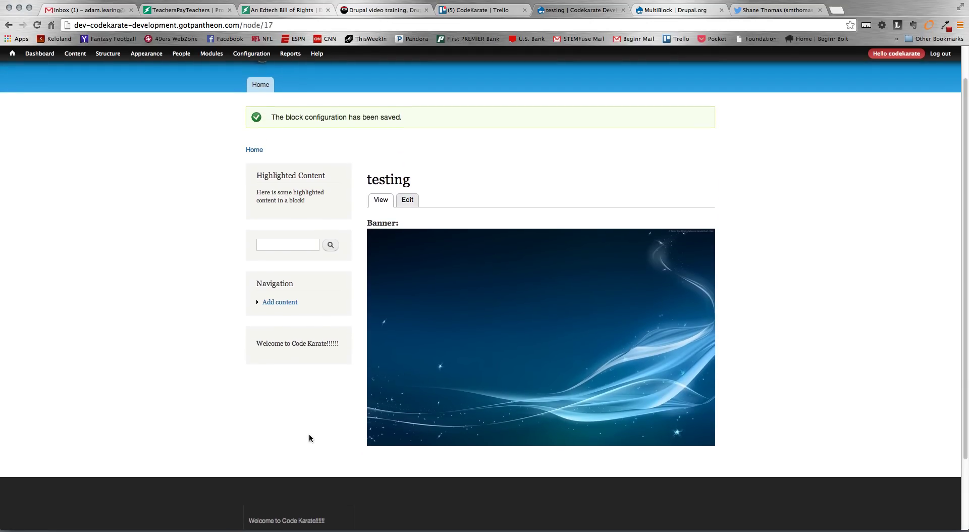
{"action": "scroll", "coordinate": [309, 435], "scroll_direction": "down", "scroll_amount": 2}
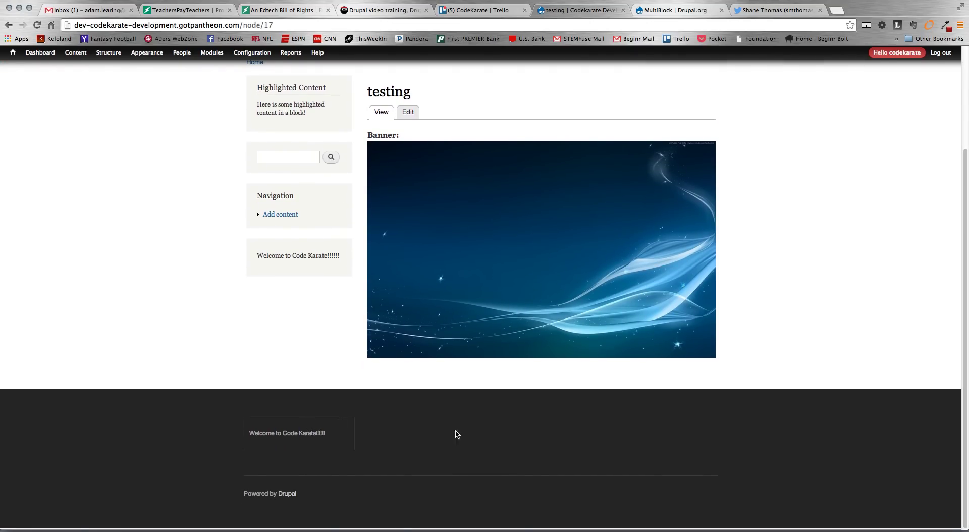
{"action": "scroll", "coordinate": [342, 376], "scroll_direction": "up", "scroll_amount": 1}
{"action": "scroll", "coordinate": [342, 376], "scroll_direction": "up", "scroll_amount": 3}
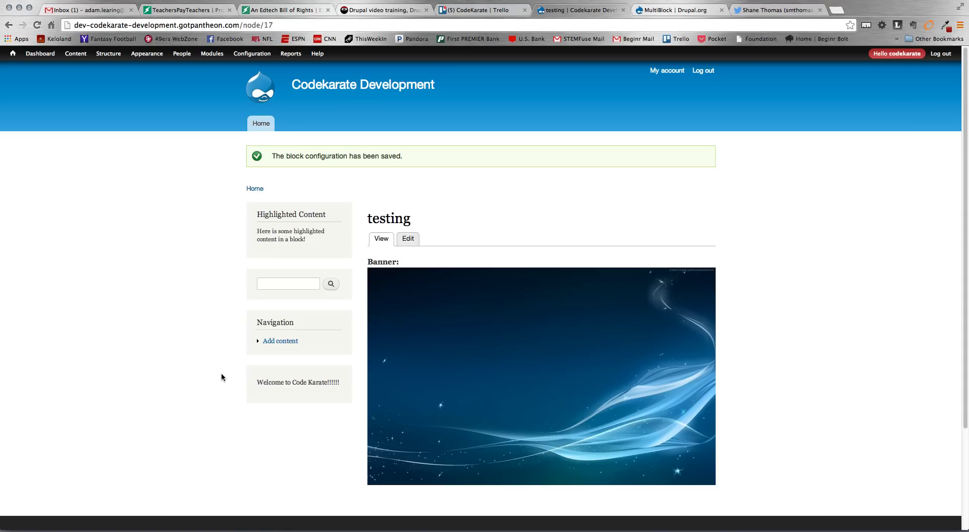
{"action": "scroll", "coordinate": [221, 377], "scroll_direction": "down", "scroll_amount": 3}
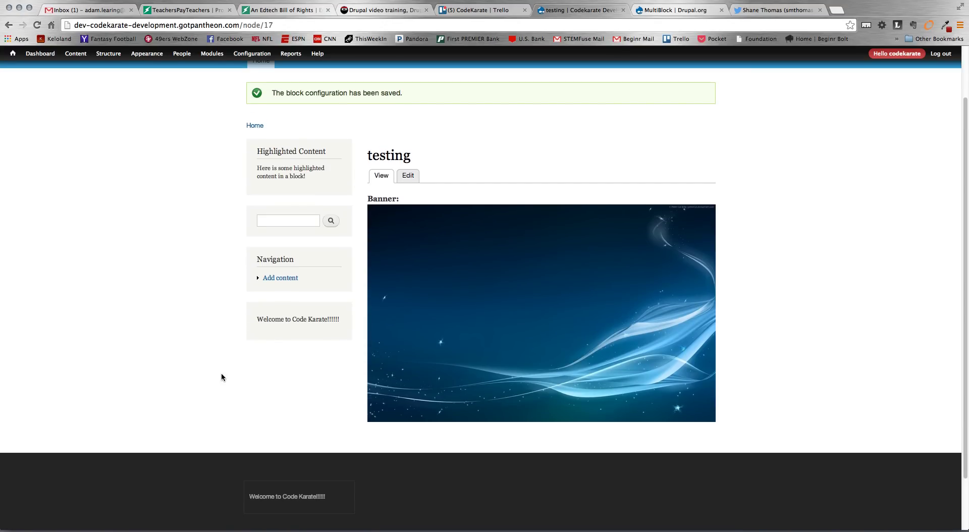
{"action": "scroll", "coordinate": [221, 374], "scroll_direction": "up", "scroll_amount": 3}
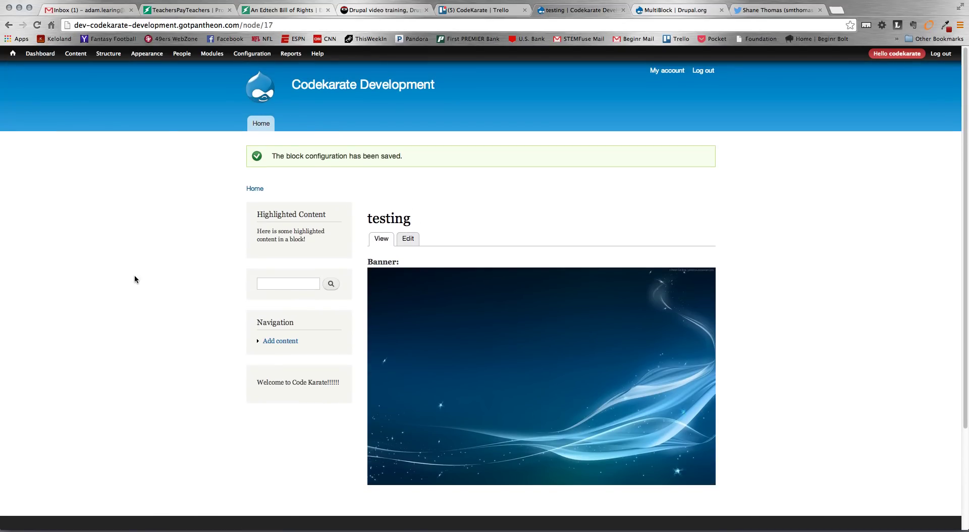
Switch to the codekarate.com site and look over its home page
{"action": "left_click", "coordinate": [373, 9]}
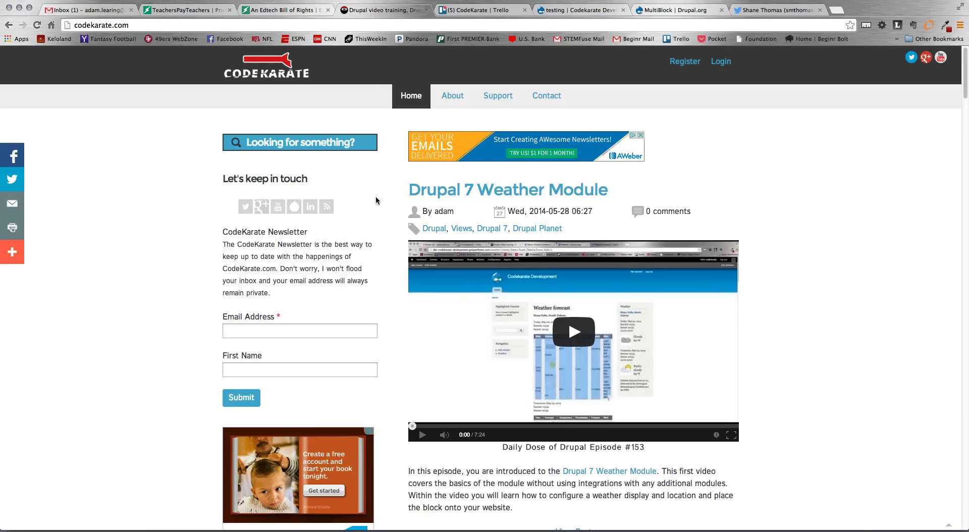
{"action": "scroll", "coordinate": [399, 209], "scroll_direction": "down", "scroll_amount": 3}
{"action": "scroll", "coordinate": [400, 213], "scroll_direction": "up", "scroll_amount": 3}
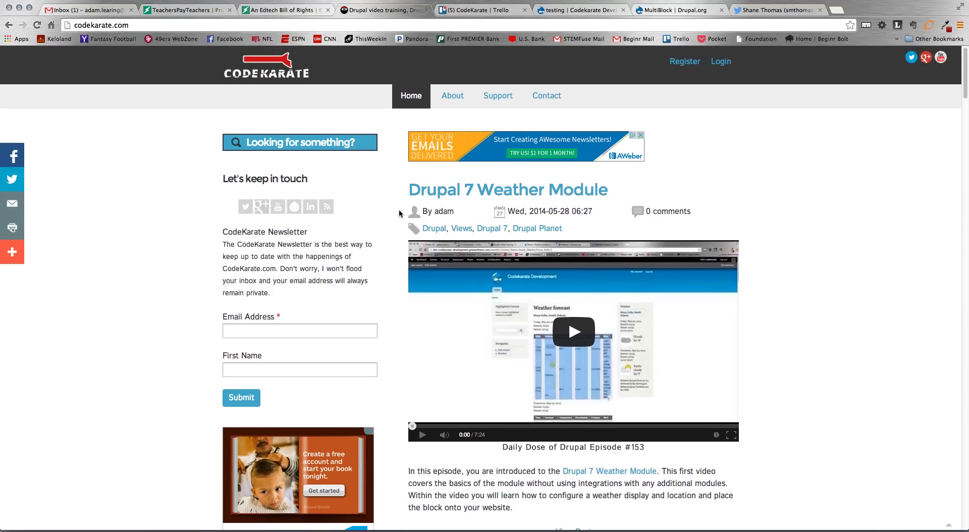